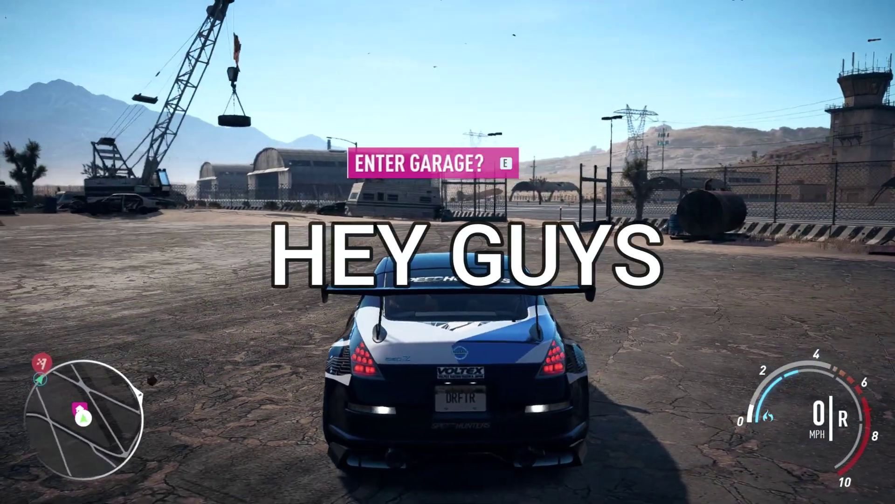
Drive the car from the garage onto the airfield runway and accelerate past 100 mph
key(d)
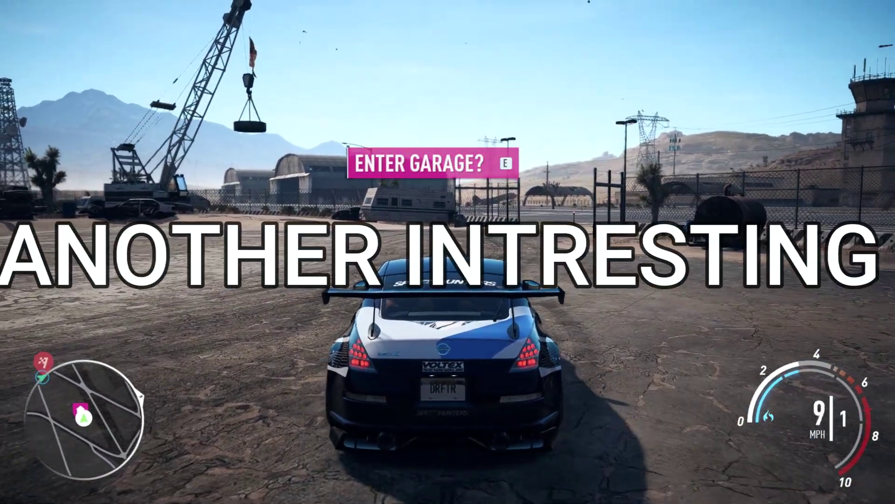
key(d)
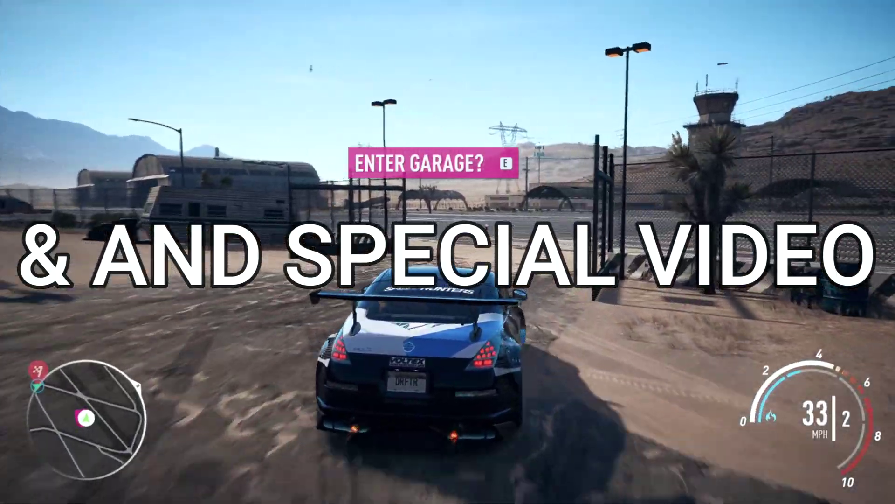
key(a)
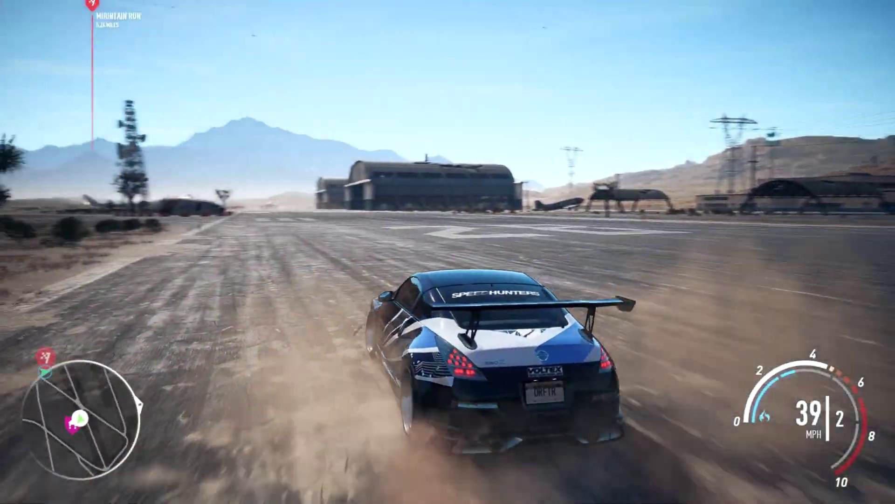
key(a)
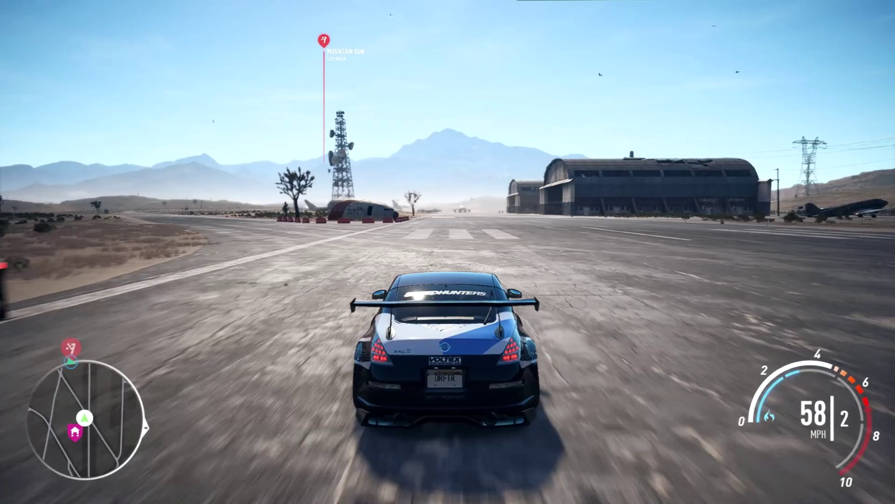
key(a)
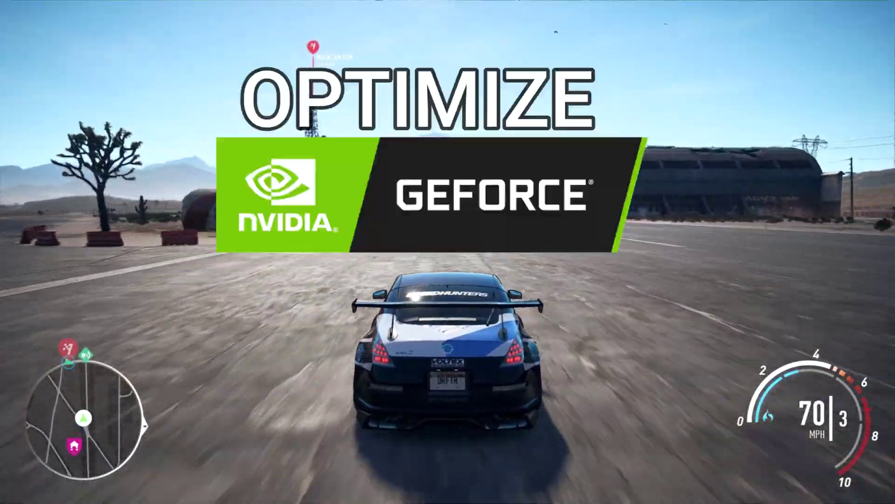
key(d)
key(a)
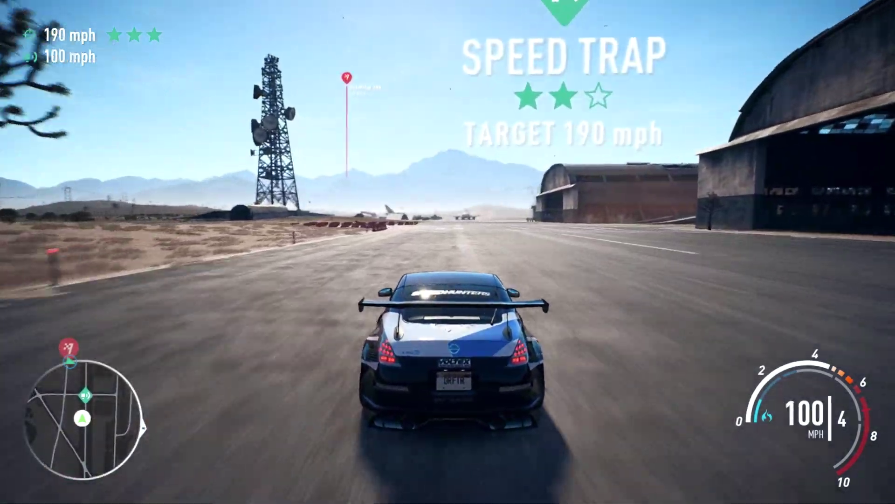
key(a)
key(a)
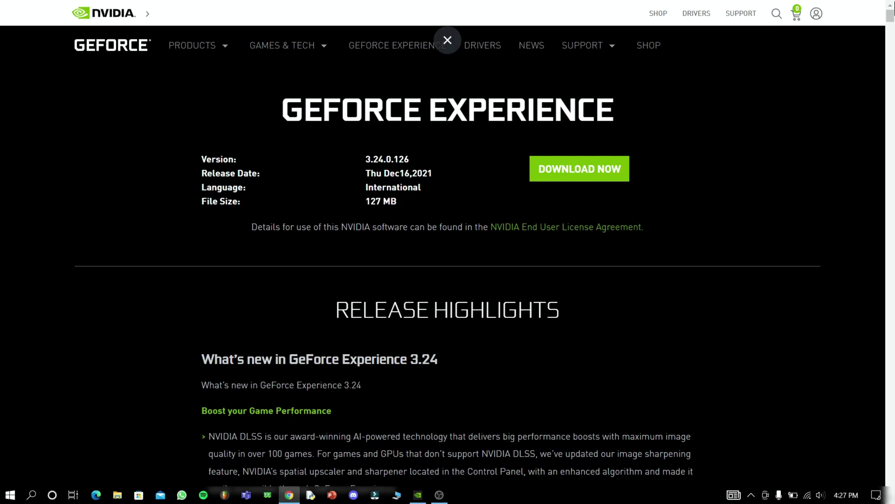
Leave the full-screen GeForce Experience 3.24.0.126 download page in the browser
key(super+d)
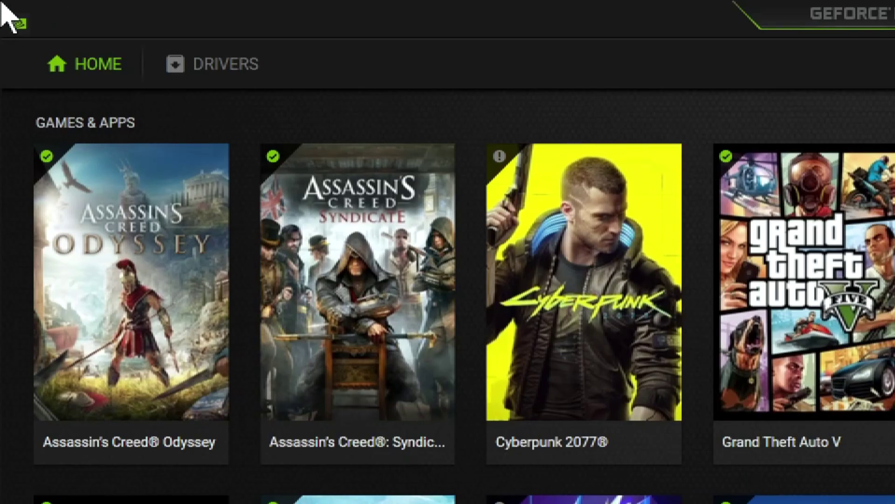
Confirm Game Ready Driver 511.23 is the latest on the Drivers page, then open Settings
click(182, 64)
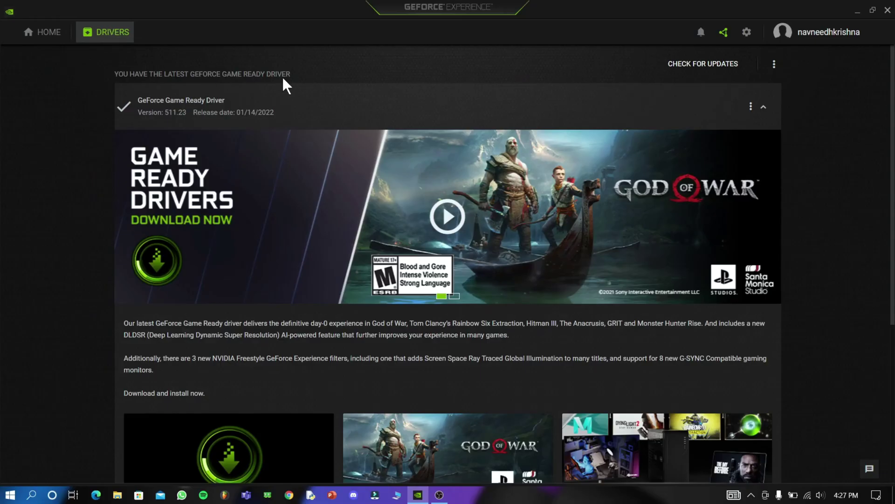
click(668, 64)
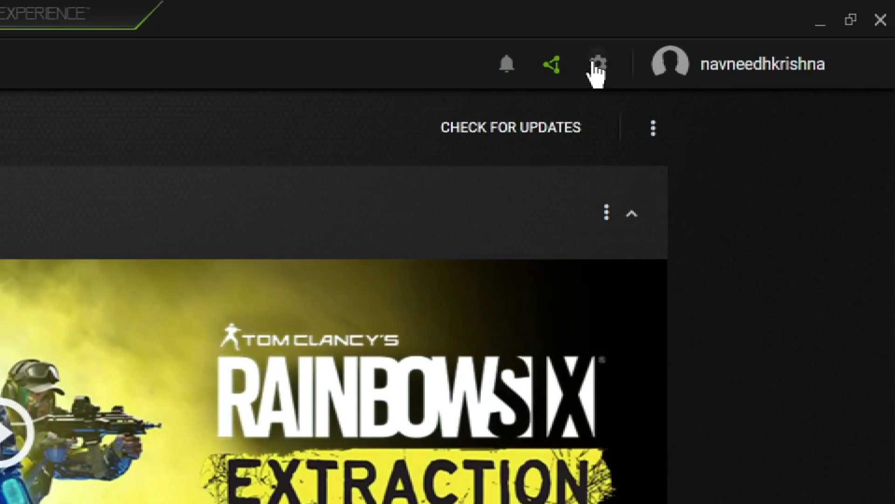
click(597, 70)
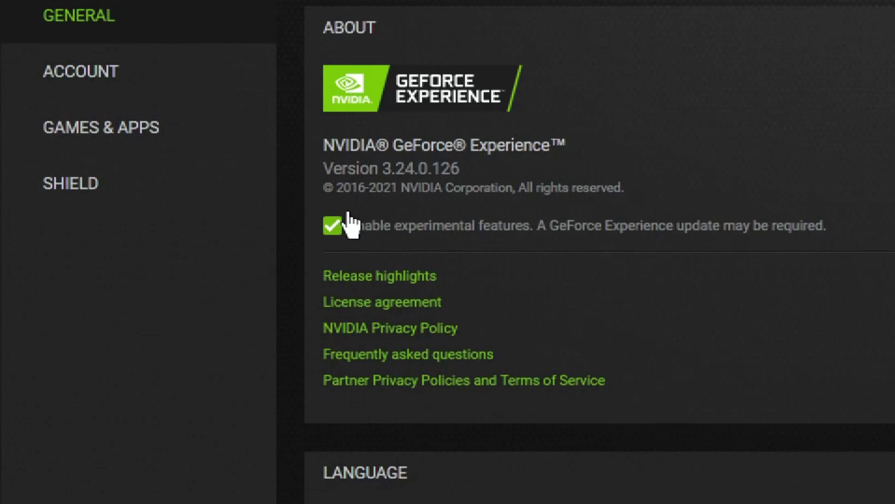
Enable experimental features in General settings and toggle the In-Game Overlay switch
click(349, 226)
click(406, 228)
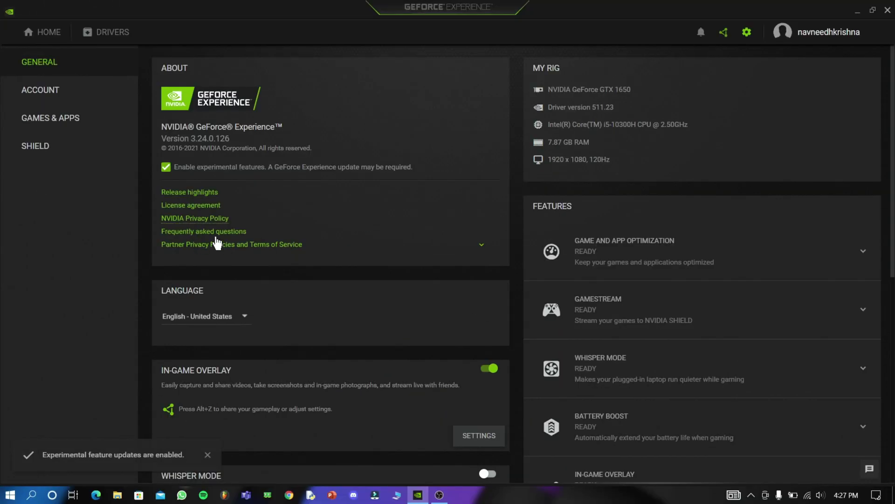
scroll(149, 180, down, 3)
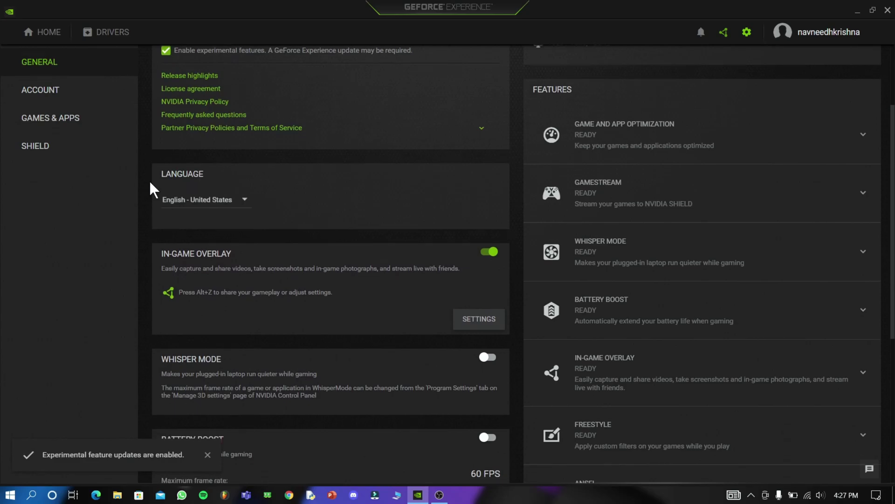
scroll(270, 193, down, 2)
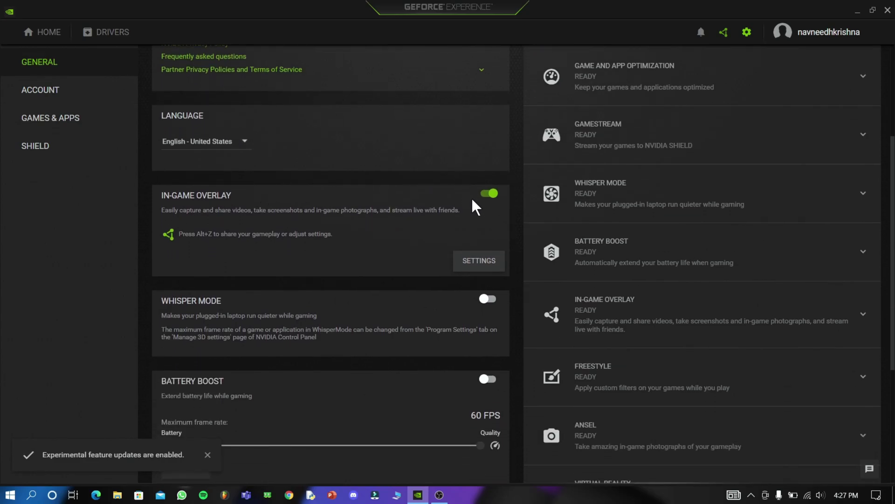
scroll(490, 205, down, 1)
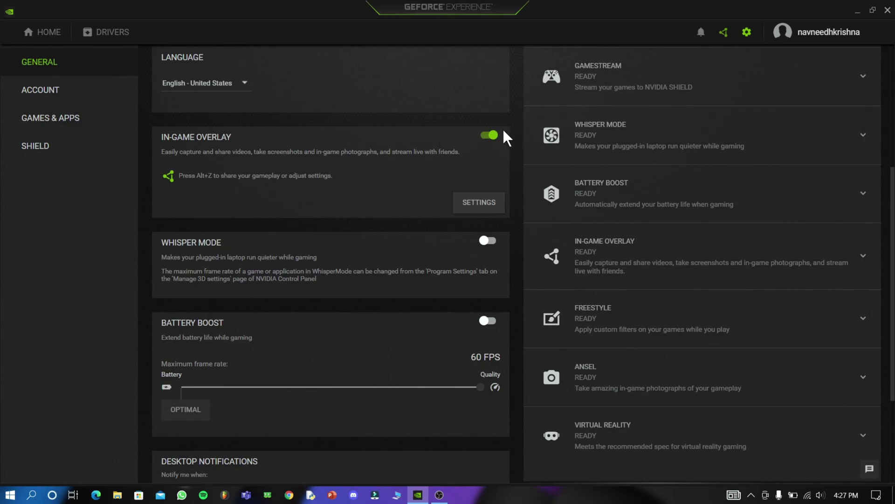
click(490, 136)
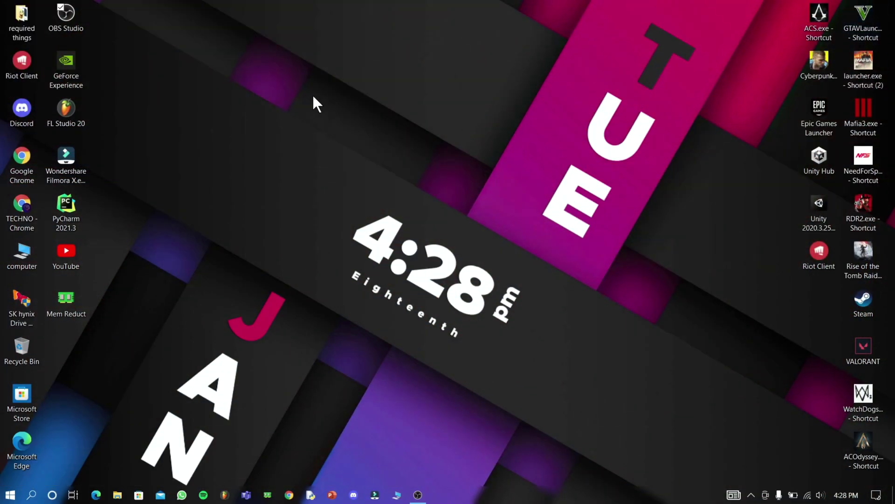
Launch NVIDIA Control Panel from the desktop menu and apply a preference emphasizing Performance
right_click(313, 97)
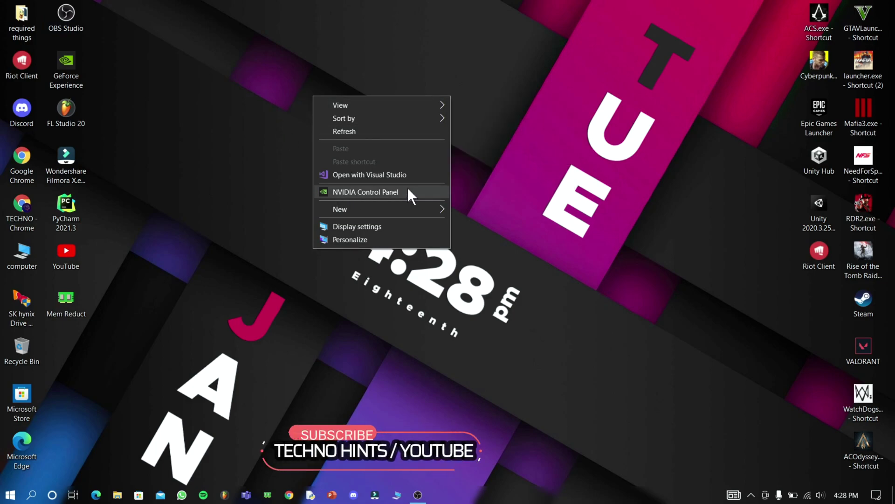
click(344, 186)
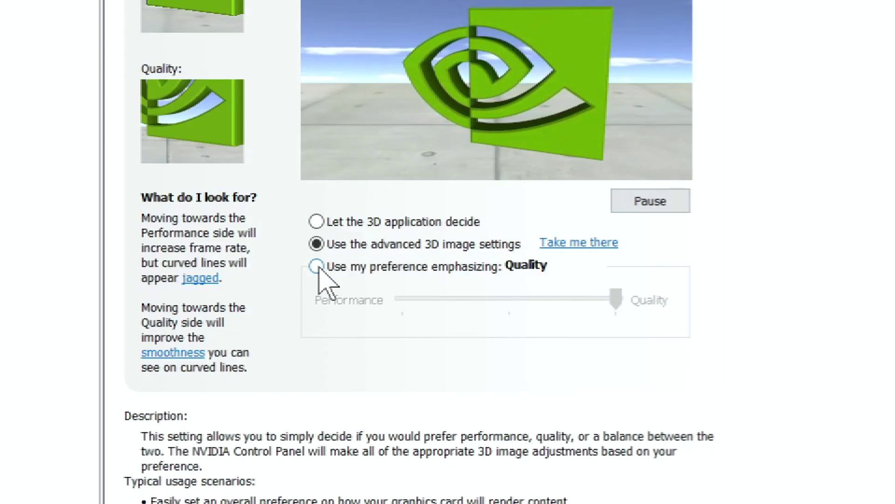
click(321, 269)
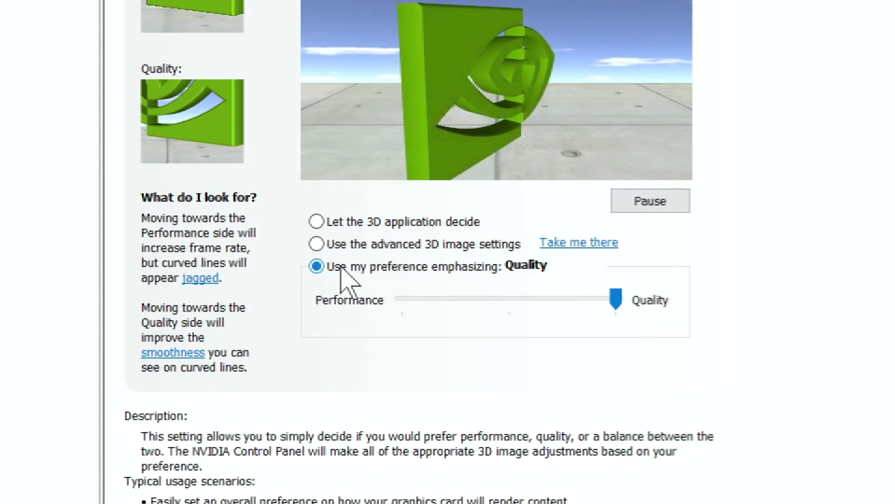
click(402, 300)
click(404, 300)
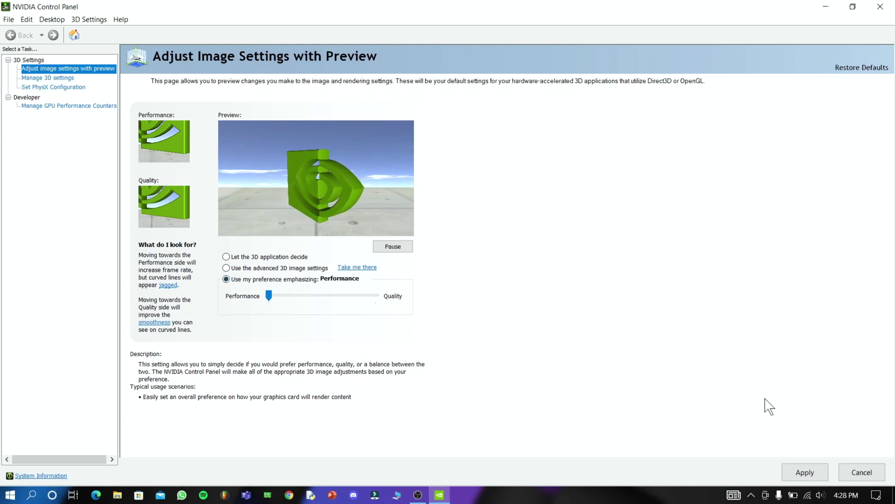
click(801, 473)
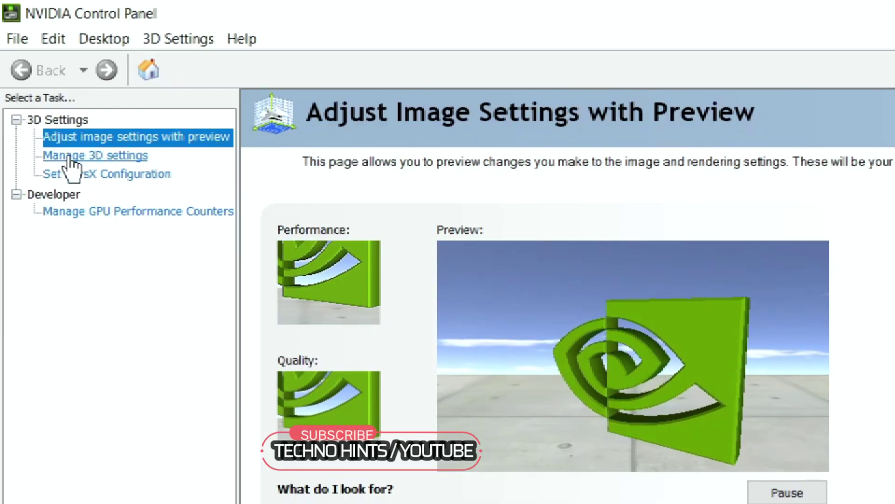
In Manage 3D Settings, keep Image Sharpening at sharpen 0.50 and ignore film grain 0.17
click(85, 156)
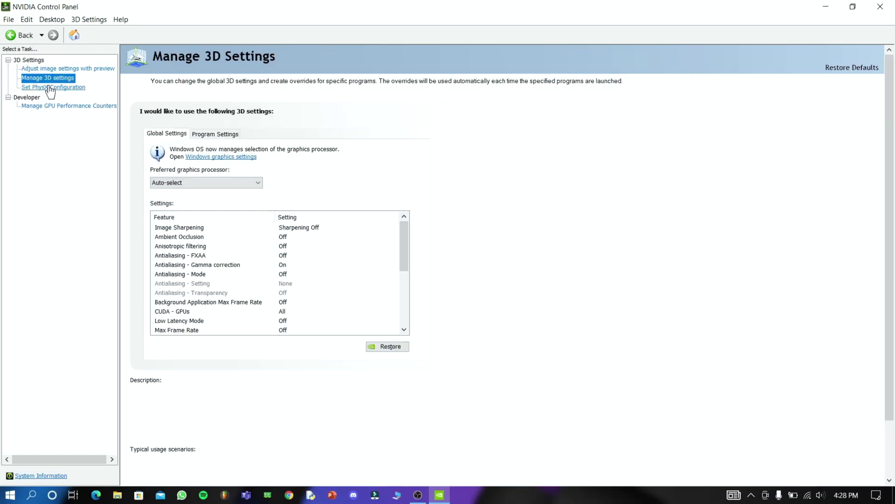
click(181, 229)
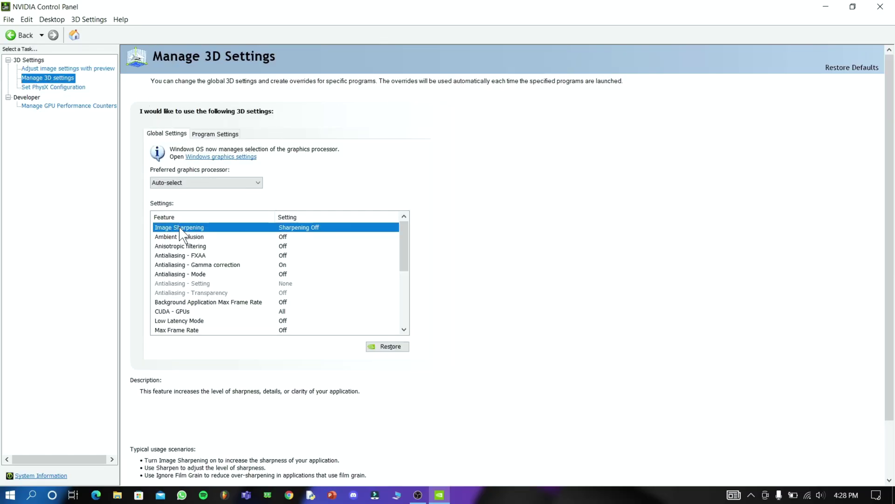
click(294, 227)
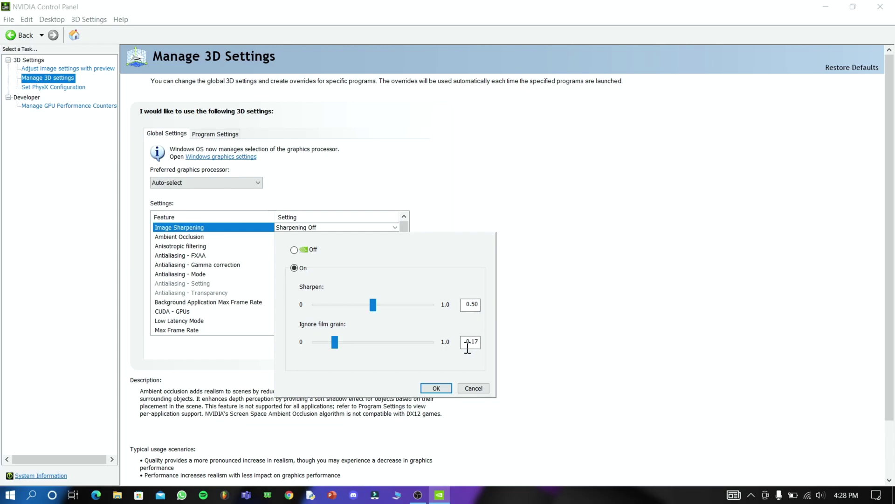
click(437, 389)
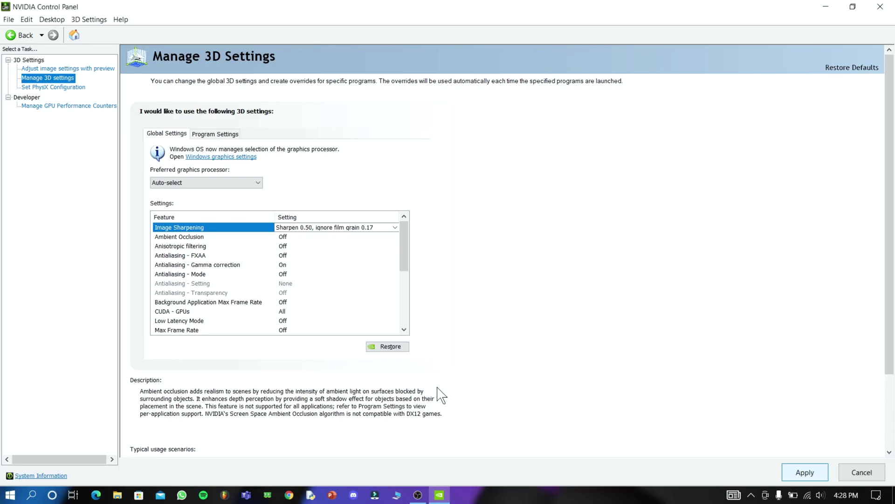
Set Ambient Occlusion to Performance
click(282, 237)
click(282, 238)
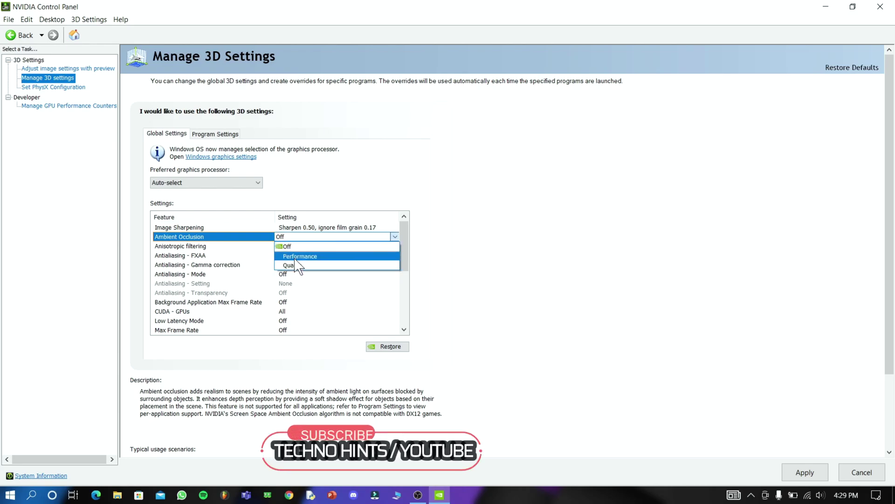
click(298, 258)
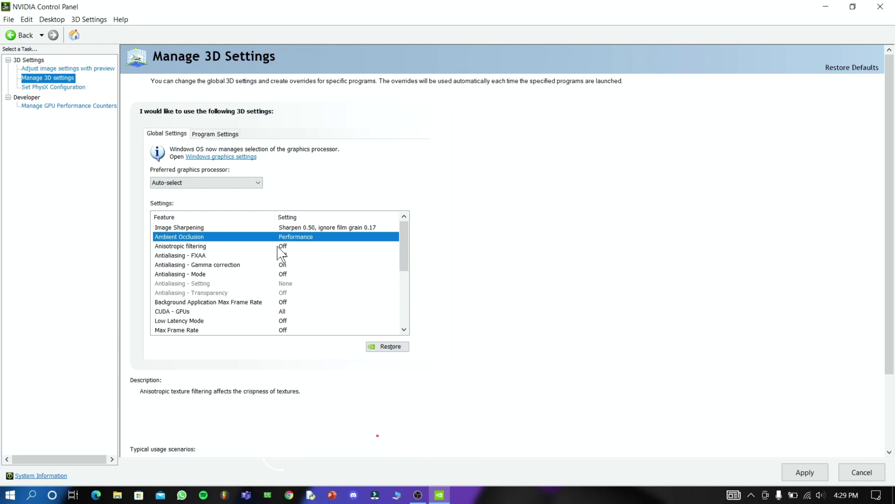
Review Anisotropic filtering and leave Antialiasing - FXAA Off
click(207, 247)
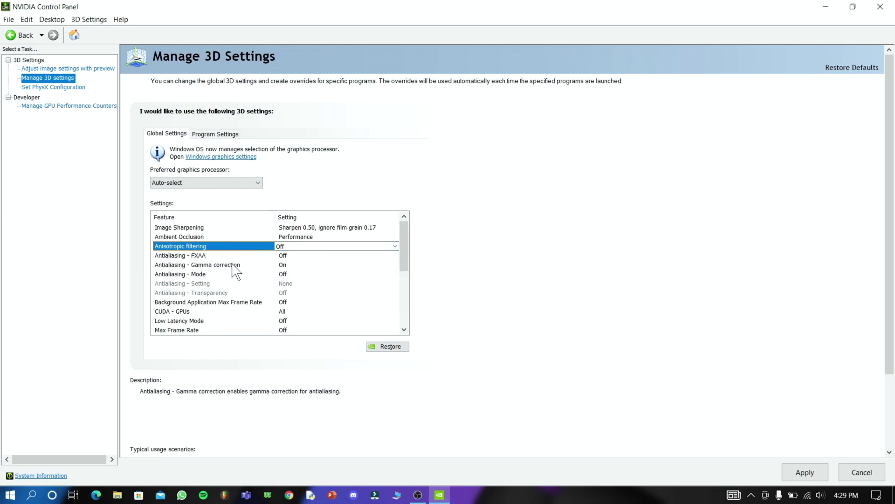
click(287, 256)
click(286, 255)
click(287, 255)
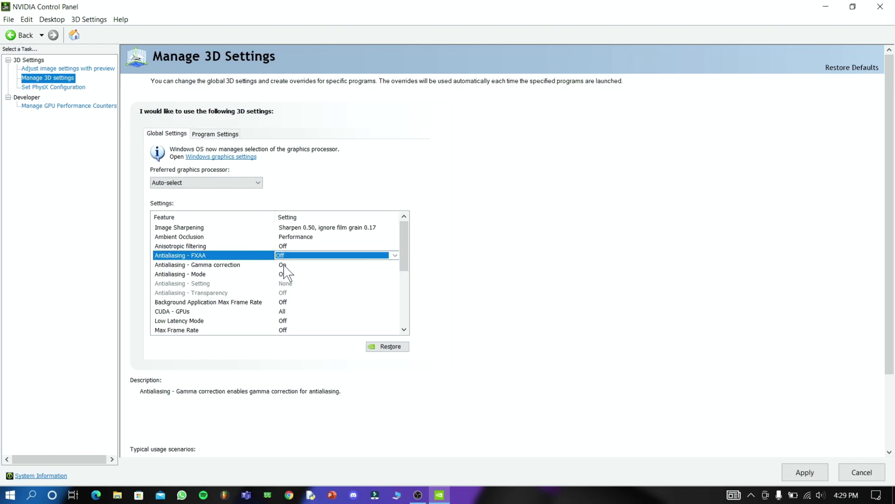
Keep Antialiasing gamma correction On and Antialiasing mode Off
click(284, 265)
click(284, 265)
click(284, 265)
click(284, 265)
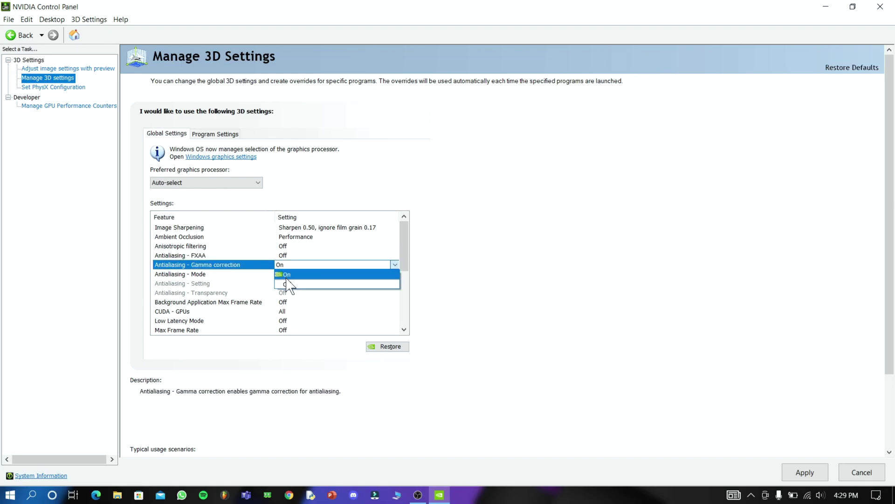
click(240, 274)
click(284, 277)
click(285, 275)
click(285, 275)
scroll(240, 248, down, 2)
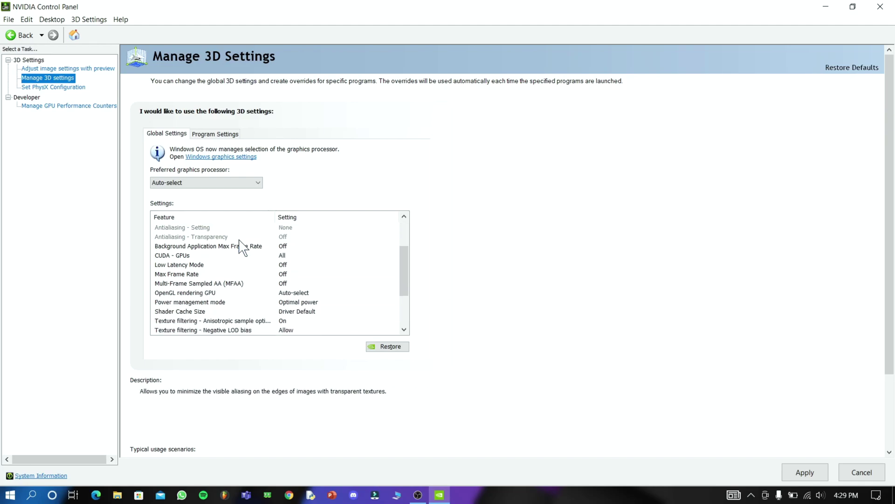
scroll(213, 228, up, 1)
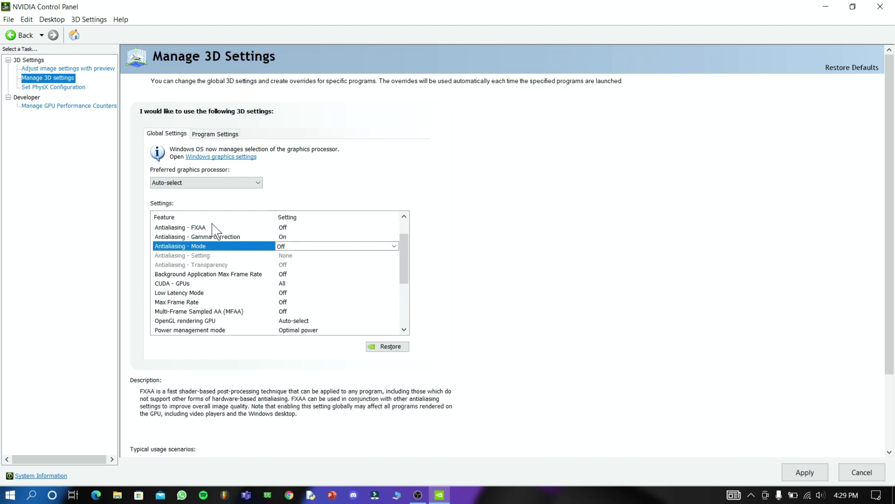
click(285, 275)
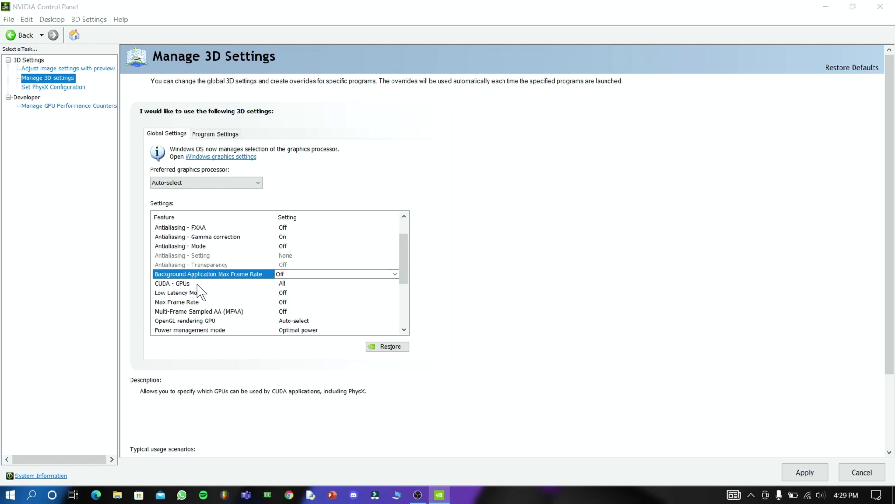
Set OpenGL rendering GPU to NVIDIA GeForce GTX 1650 instead of Auto-select
scroll(272, 254, down, 1)
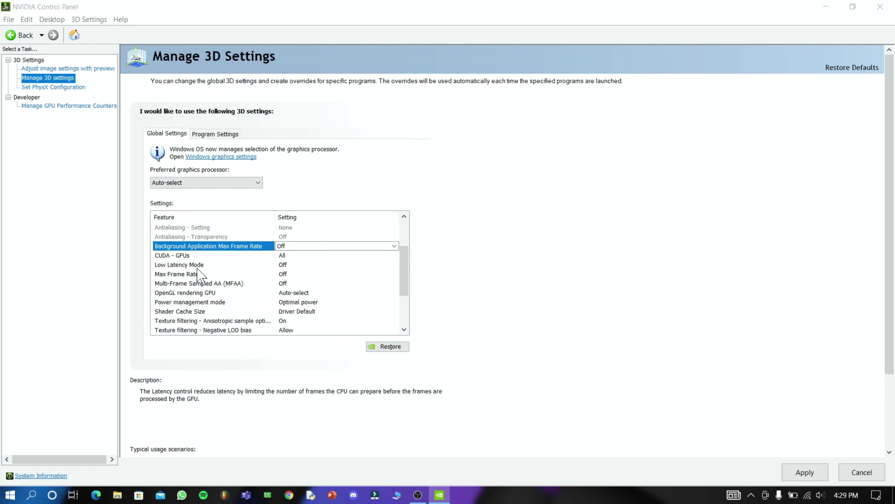
scroll(200, 257, down, 1)
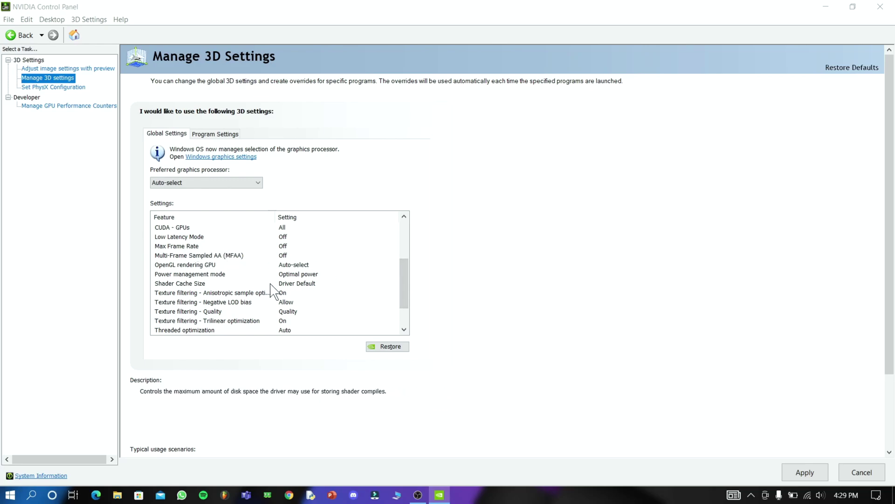
click(297, 257)
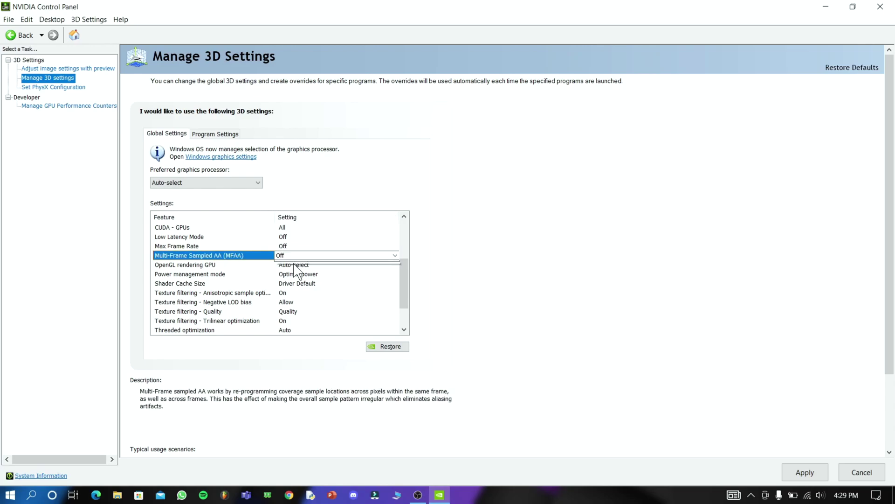
click(293, 265)
click(294, 266)
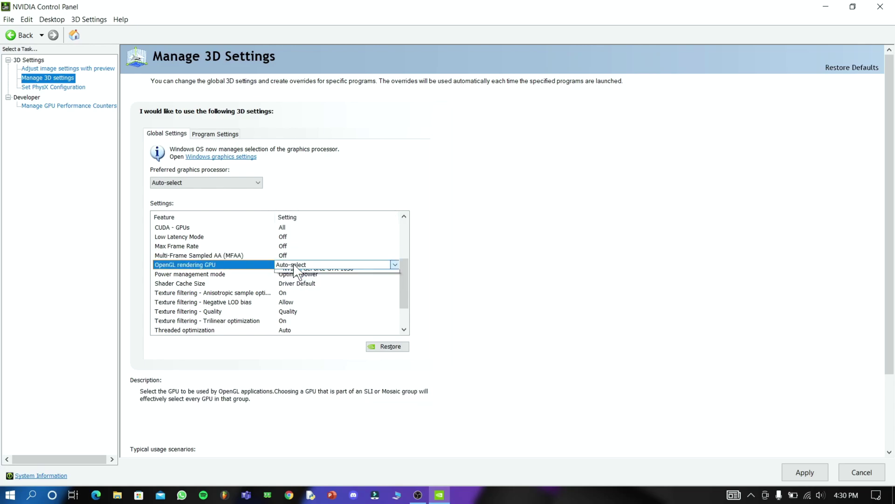
click(285, 284)
scroll(322, 272, down, 4)
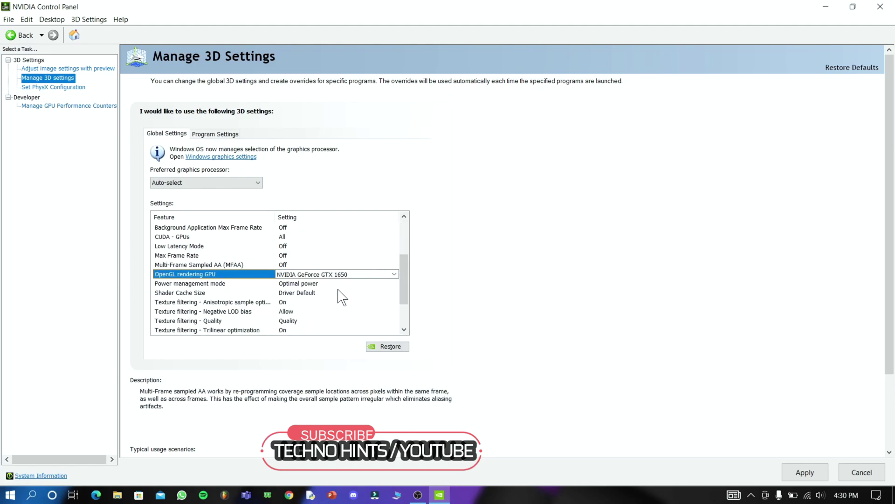
Set Power management mode to Prefer consistent performance
click(294, 255)
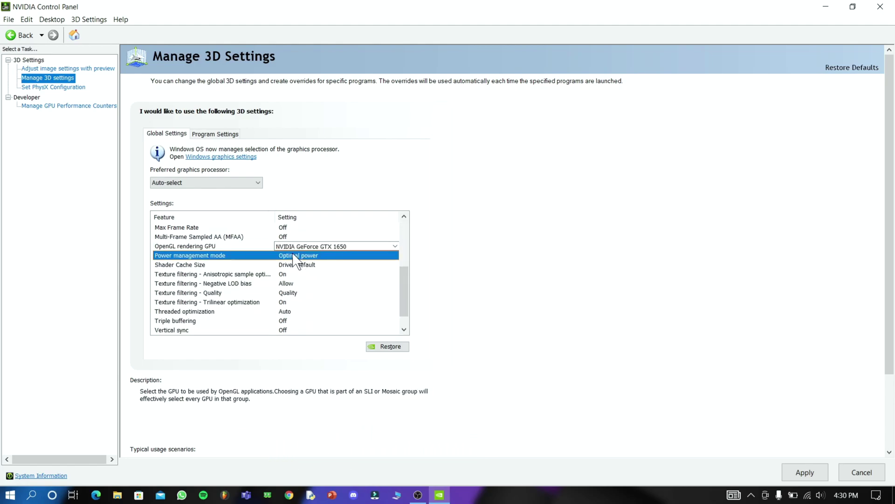
click(294, 255)
click(293, 255)
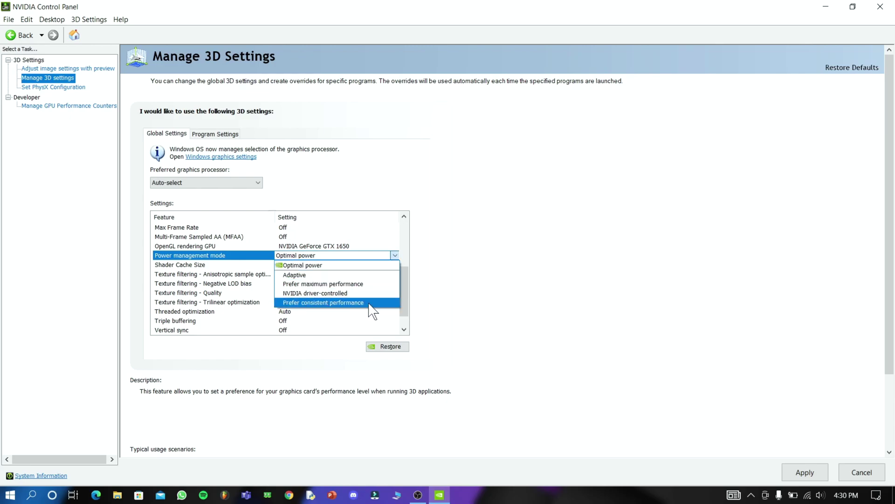
click(309, 303)
scroll(312, 285, down, 5)
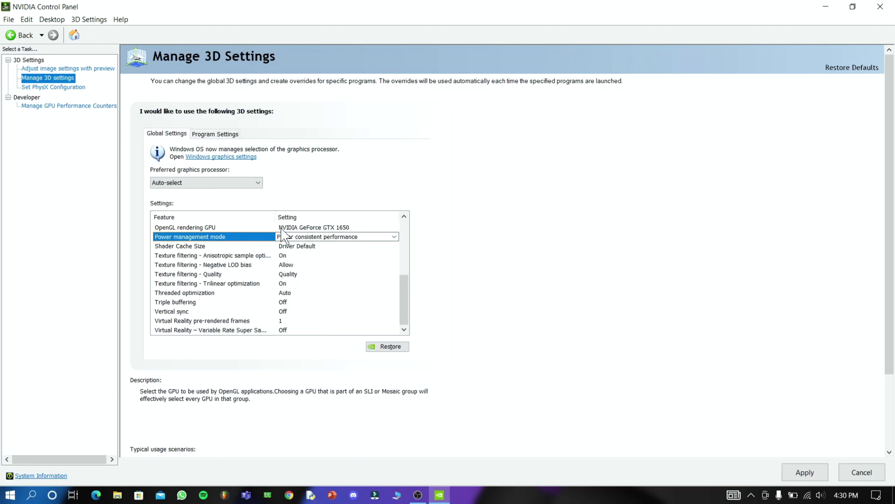
Set Texture filtering - Quality to High performance
click(280, 274)
click(283, 275)
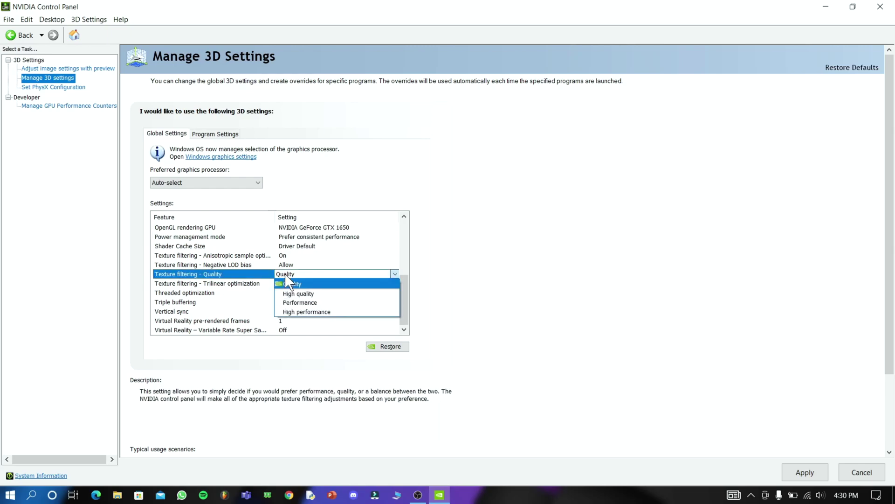
click(307, 317)
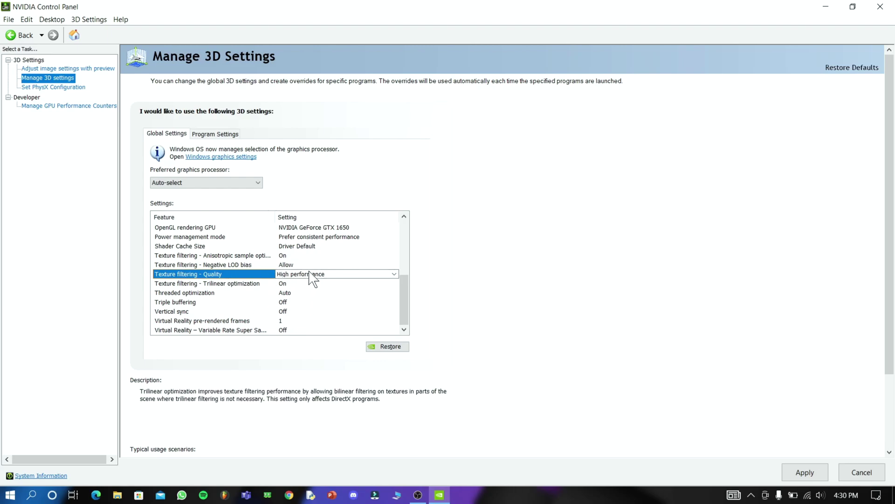
Choose the High-performance NVIDIA processor as preferred graphics processor and apply the settings
click(210, 182)
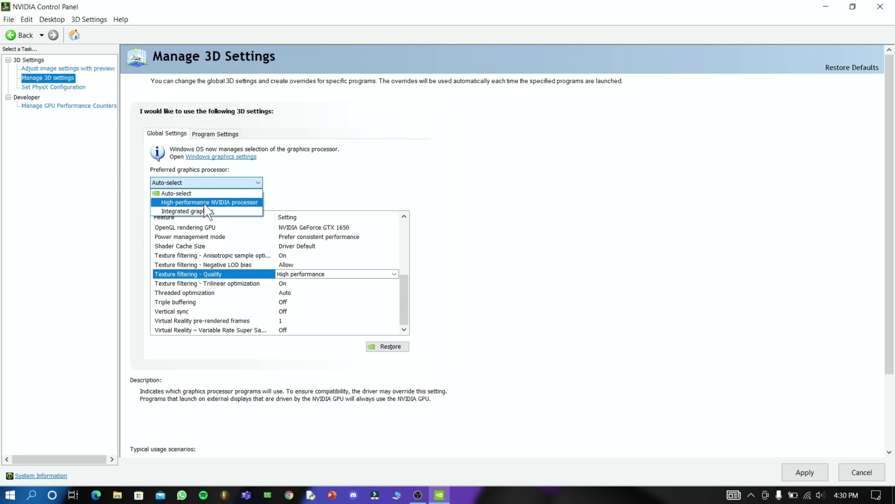
click(192, 202)
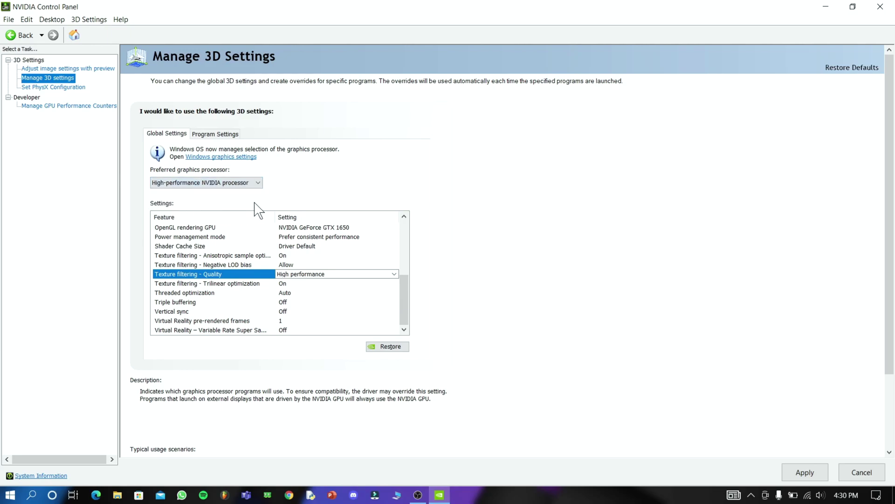
click(800, 473)
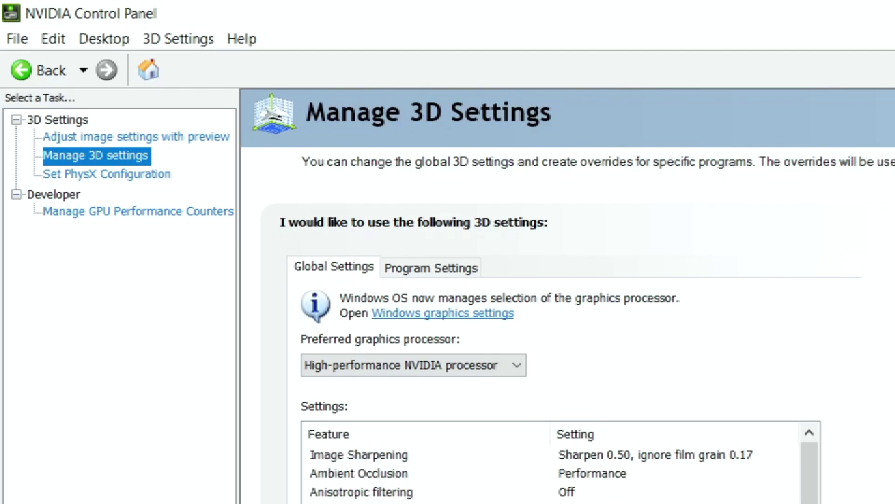
scroll(560, 473, down, 2)
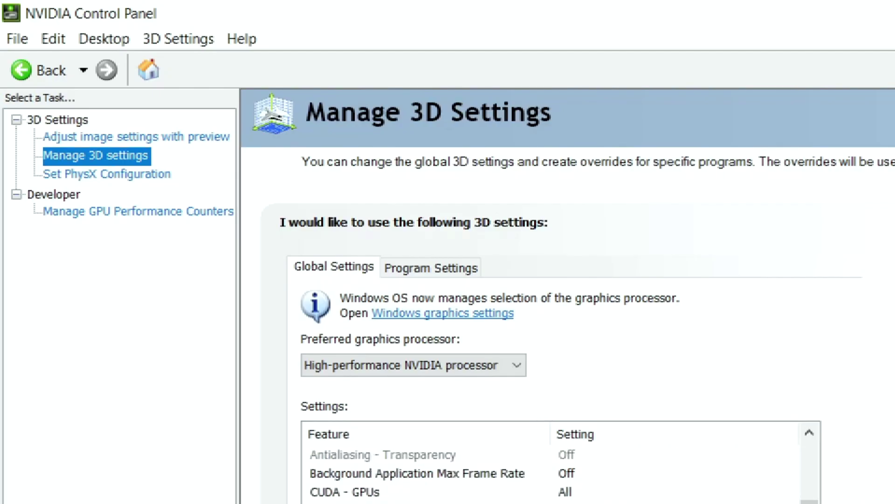
Set the PhysX processor to NVIDIA GeForce GTX 1650 and apply it
click(112, 175)
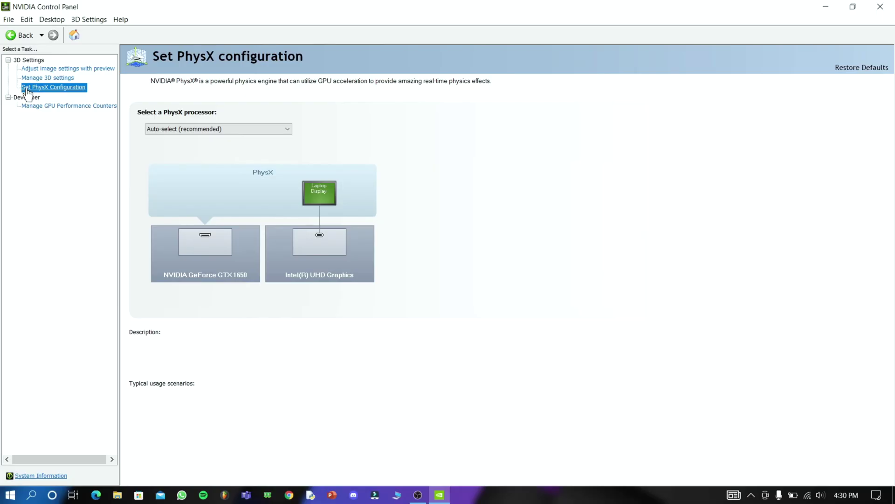
click(185, 130)
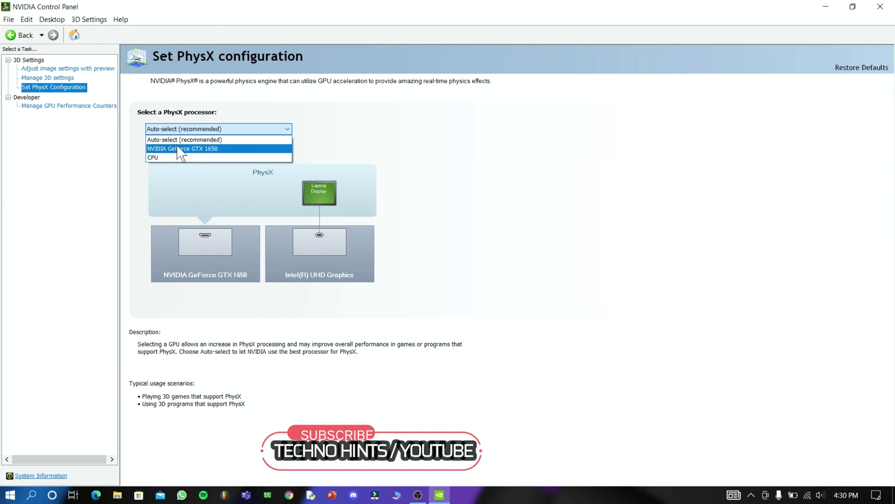
click(216, 148)
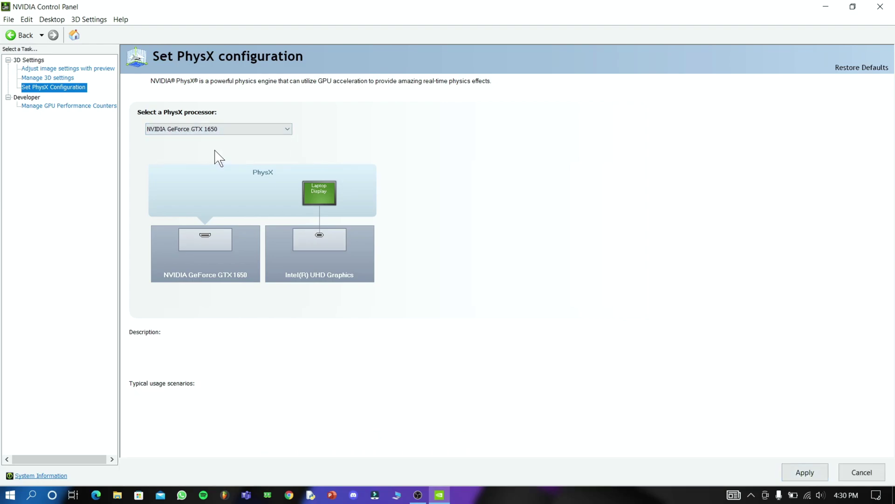
click(803, 472)
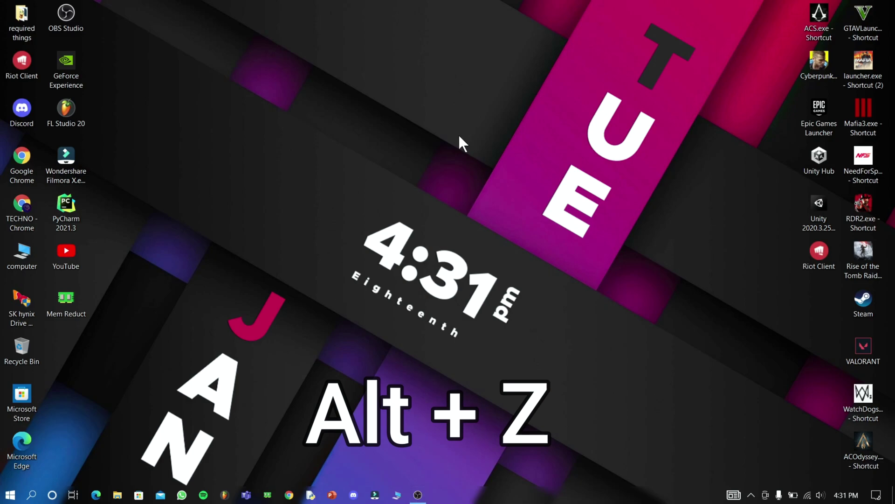
Open the overlay's Performance panel with Alt+Z and switch on automatic tuning
key(alt+z)
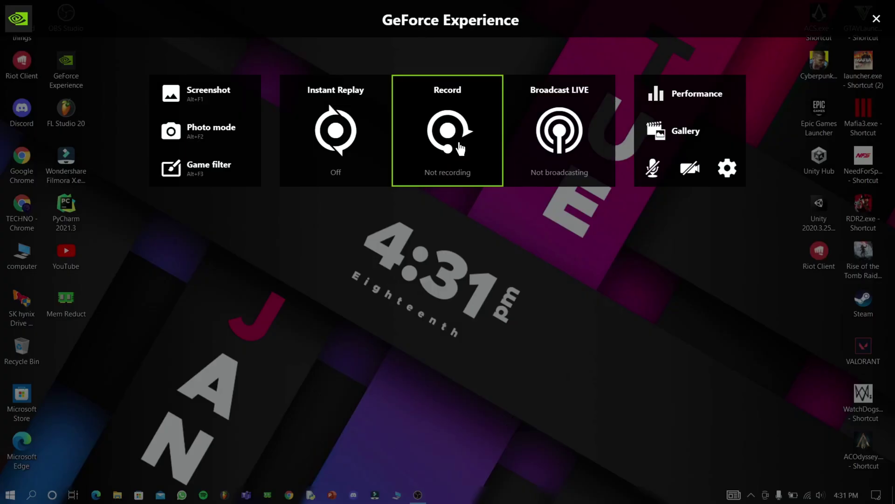
click(686, 105)
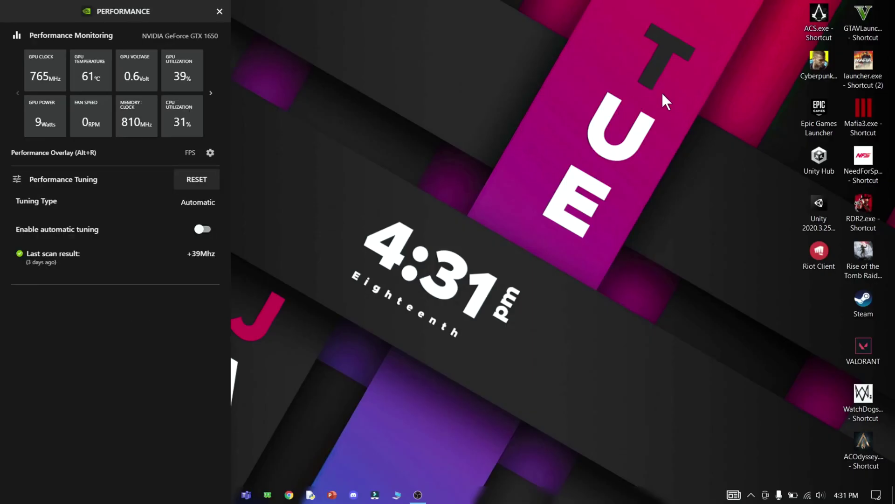
click(199, 228)
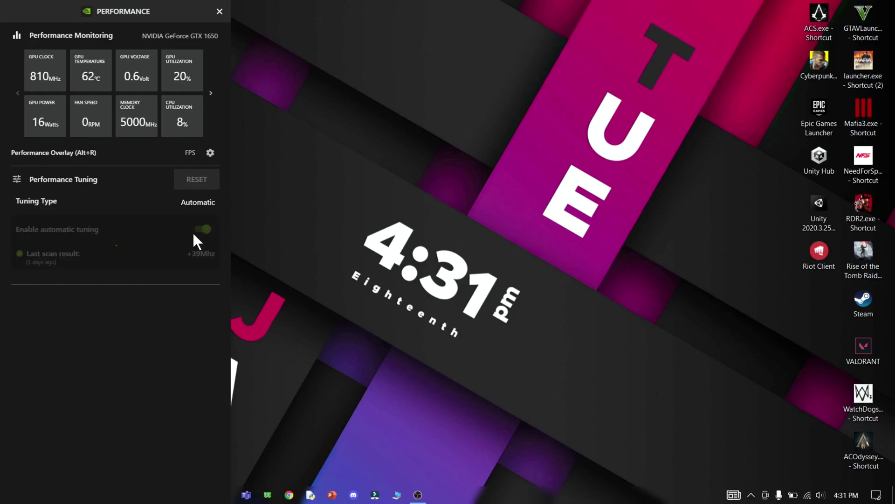